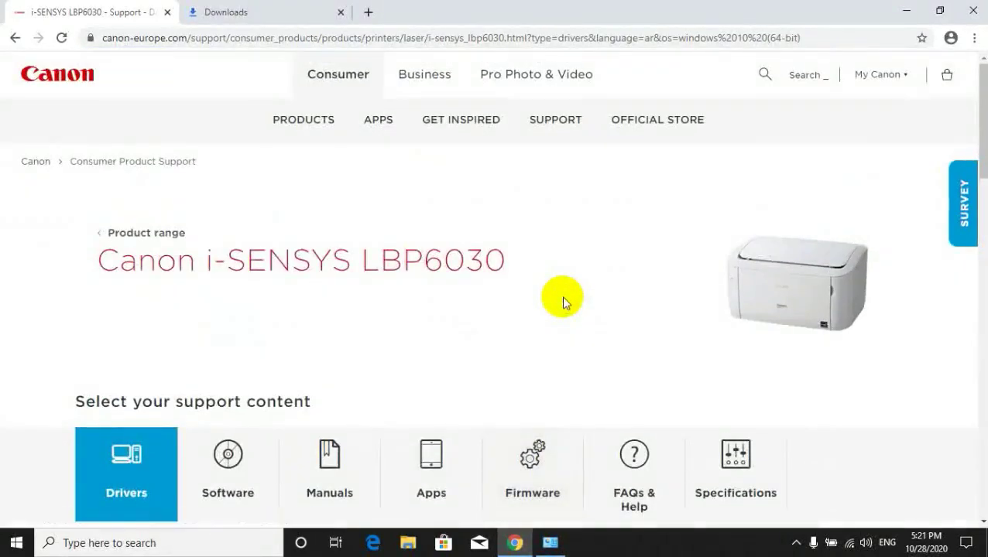
Set the preferred driver language to English, accept the disclaimer and download the Windows 64bit LBP6030 UFRII LT Printer Driver Ver.21.11
left_click_drag(99, 259, 504, 257)
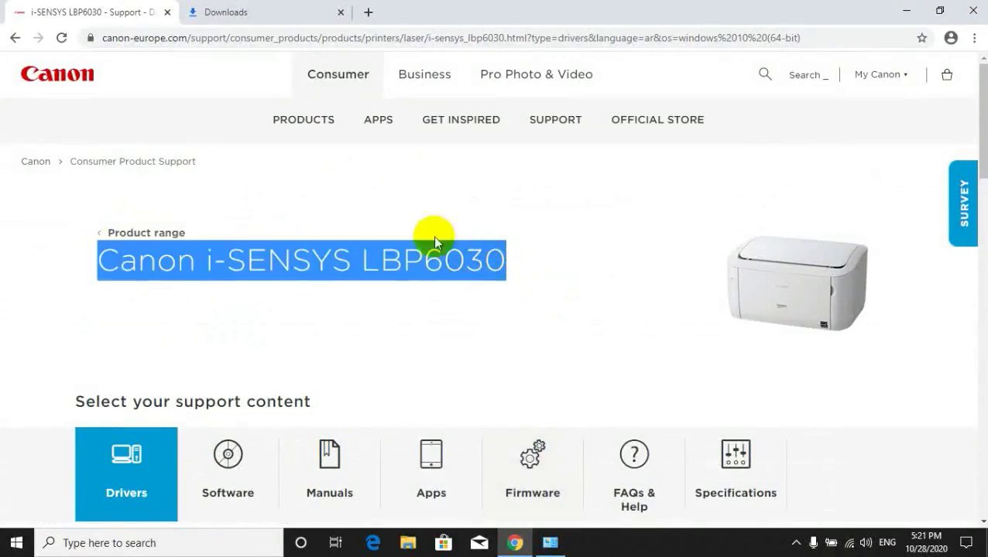
scroll(603, 208, "down", 1)
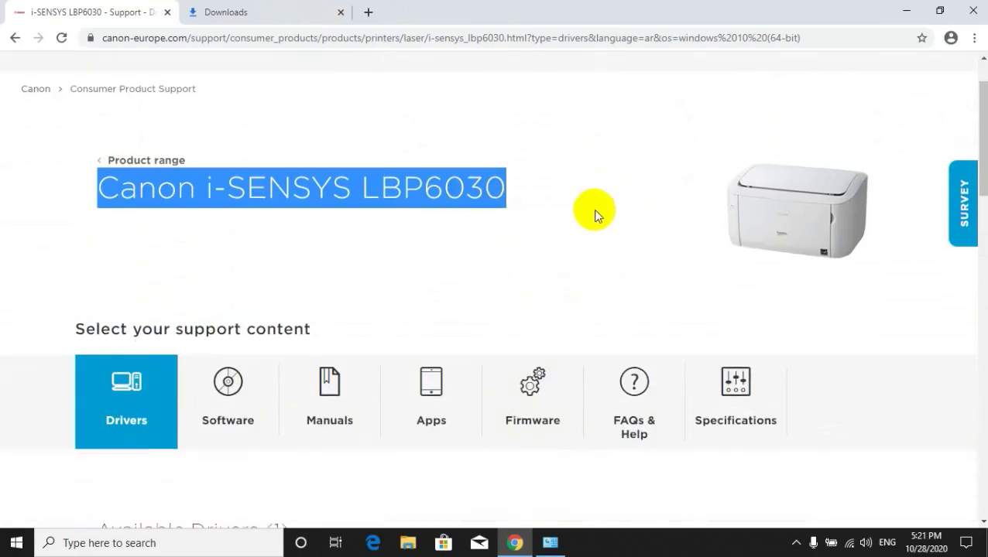
left_click(137, 409)
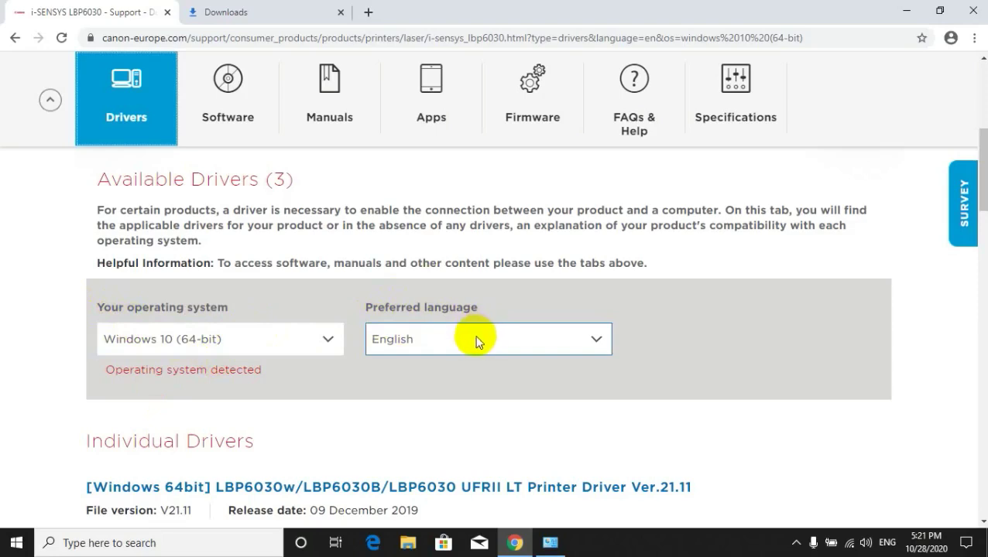
scroll(473, 342, "down", 3)
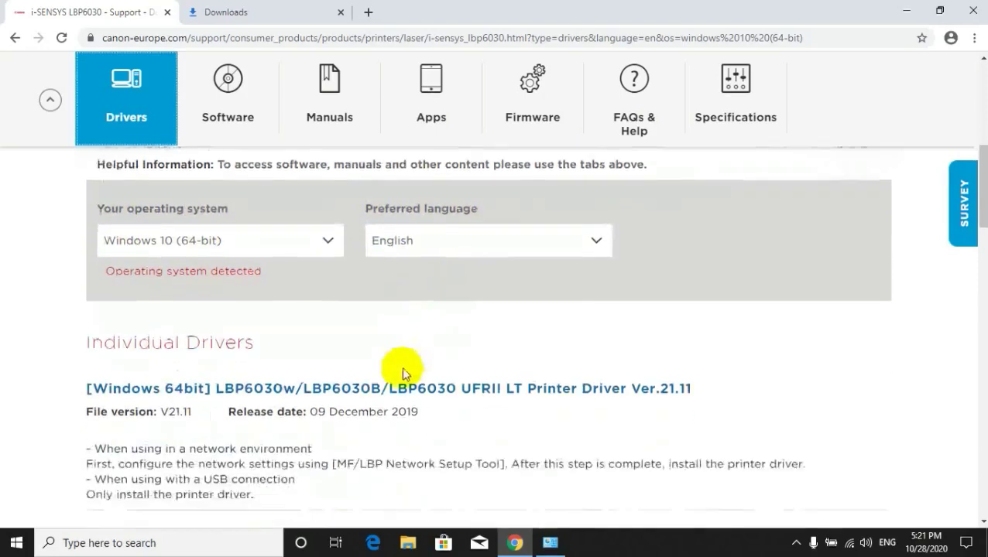
scroll(375, 357, "down", 3)
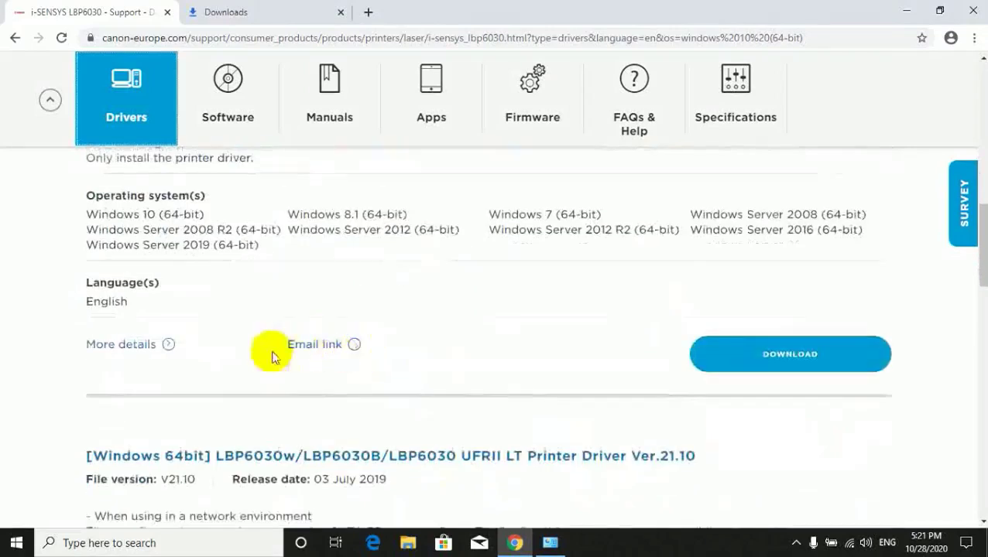
left_click(819, 357)
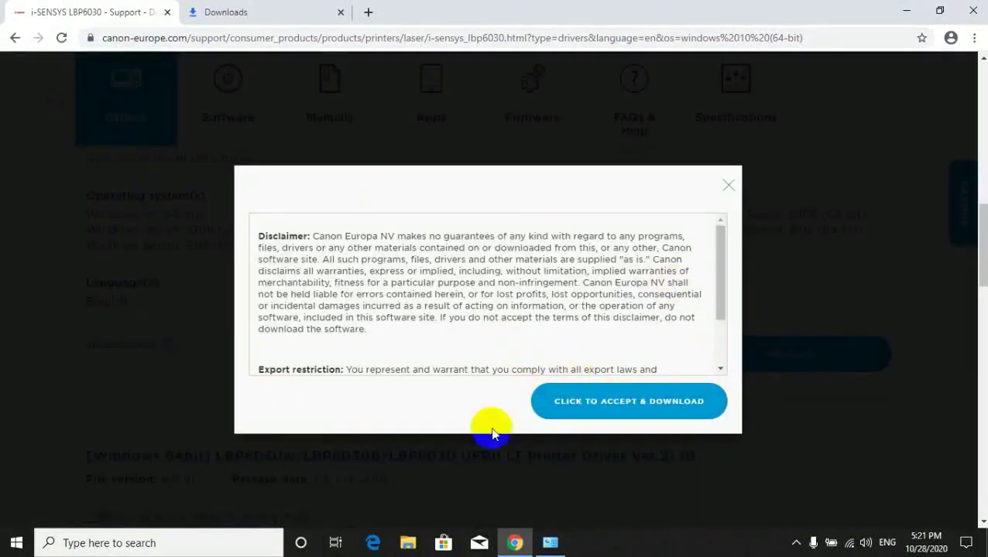
left_click(622, 409)
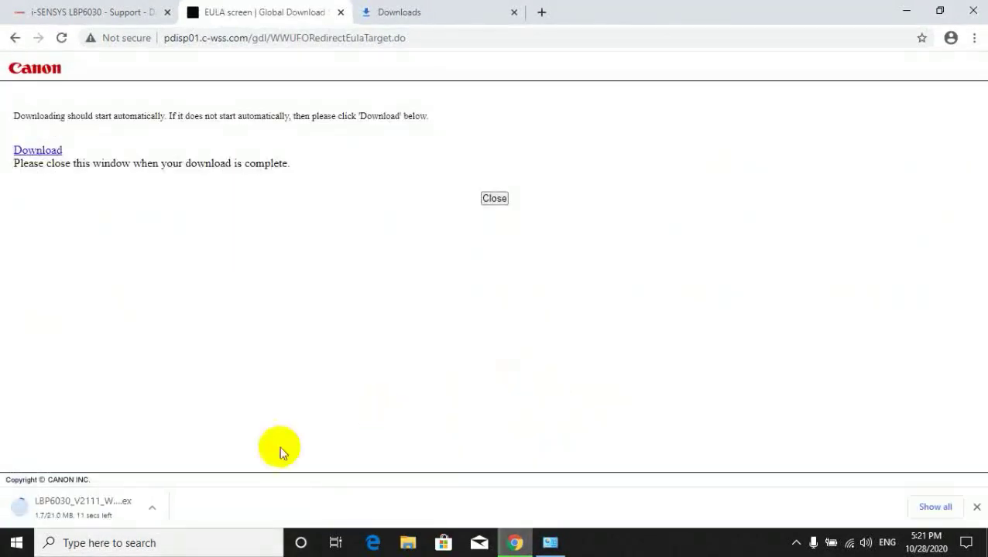
Show the downloaded LBP6030_V2111_W64_EN (2) file in its folder and copy it
left_click(935, 507)
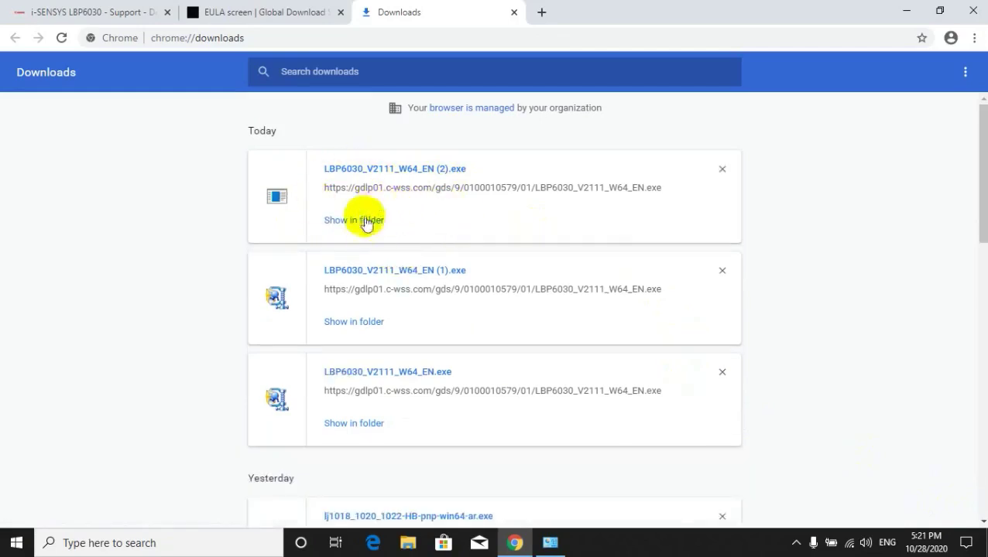
left_click(365, 223)
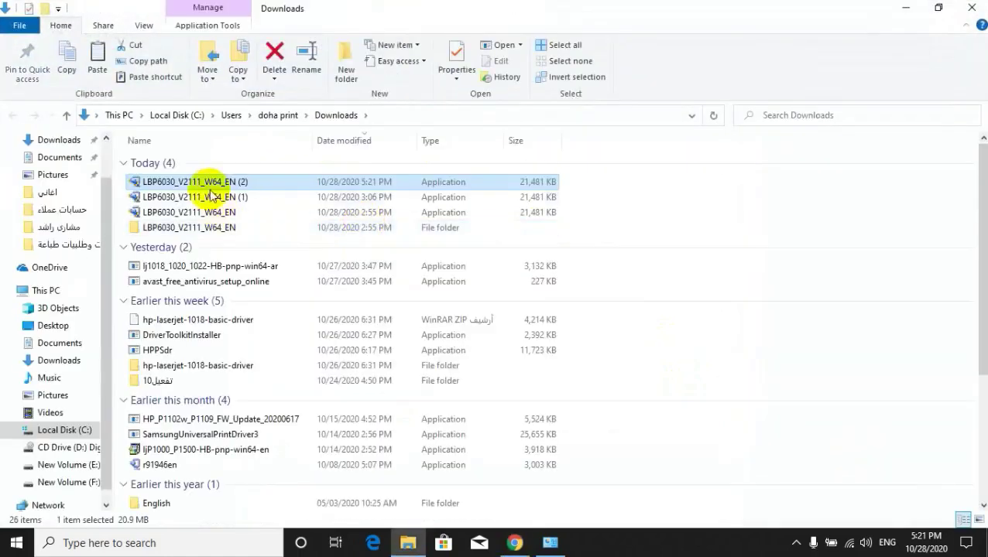
right_click(209, 186)
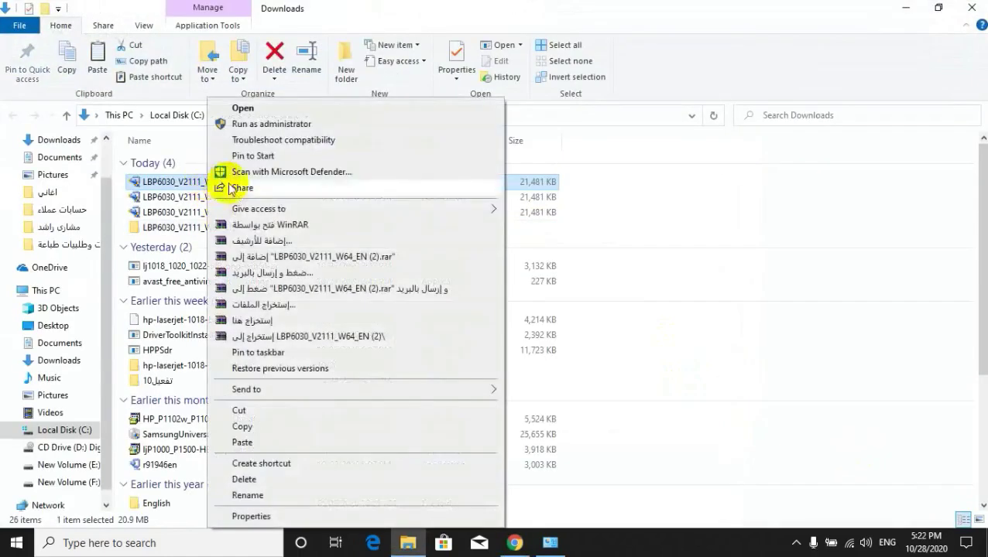
left_click(242, 427)
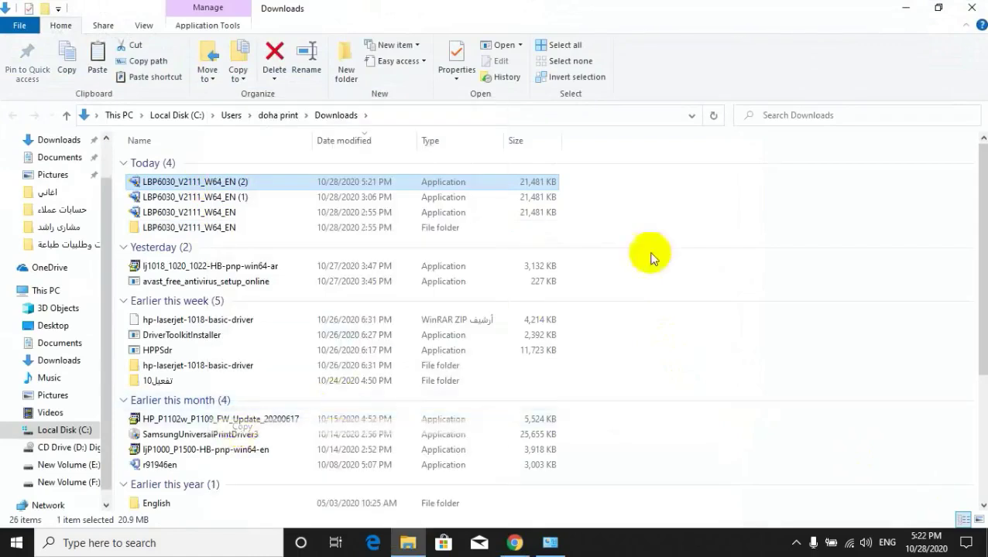
Paste the copied driver file onto the desktop and move its icon to an empty area away from the other icons
left_click(905, 7)
left_click(906, 10)
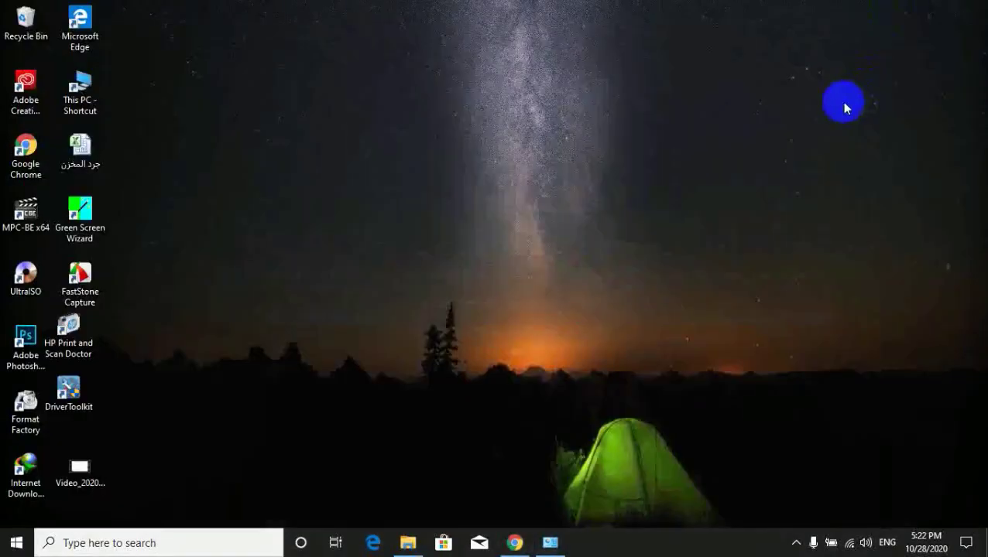
right_click(826, 46)
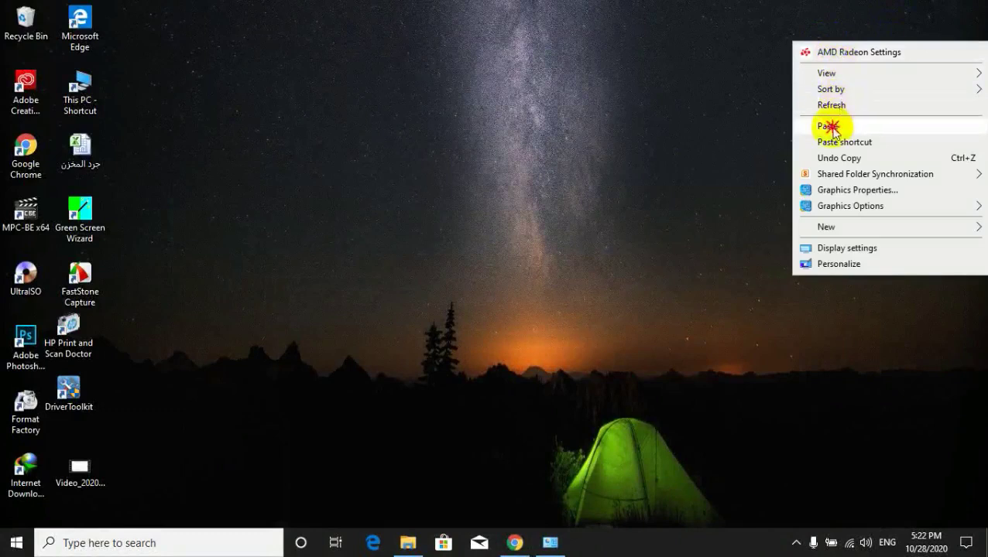
left_click(839, 125)
left_click_drag(822, 27, 841, 100)
left_click_drag(905, 44, 783, 193)
Run the driver self-extractor on the desktop as administrator and unzip its files to the LBP6030_V2111_W64_EN folder
right_click(843, 84)
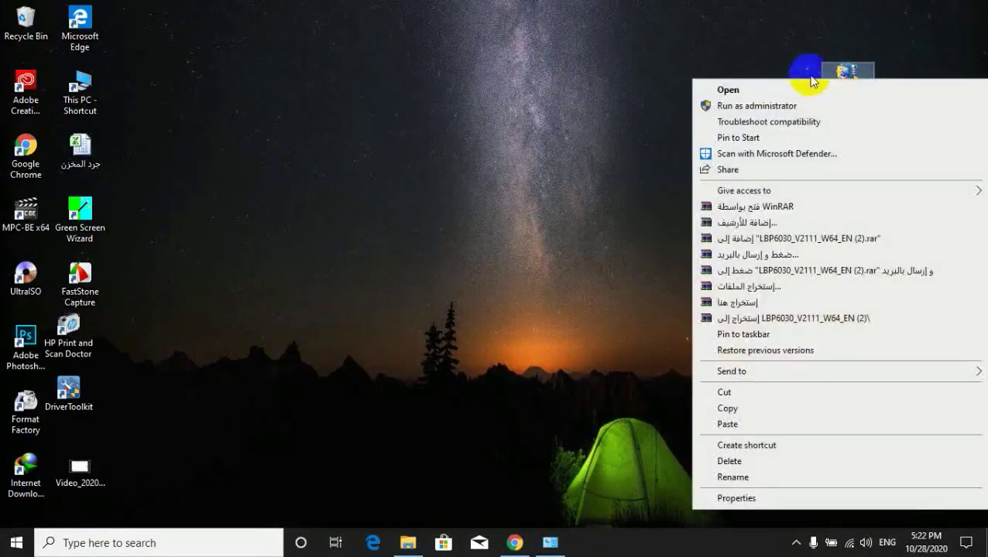
left_click(760, 109)
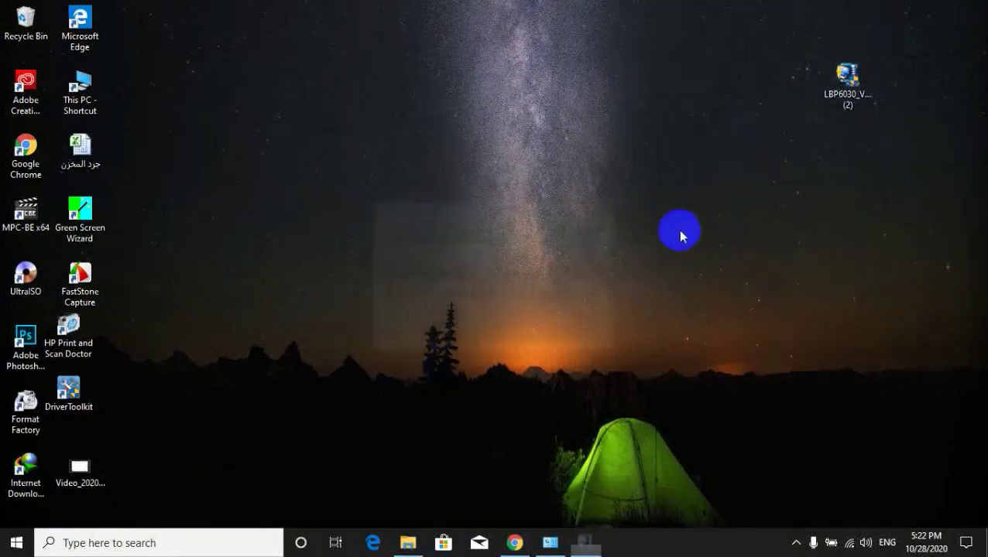
left_click(573, 233)
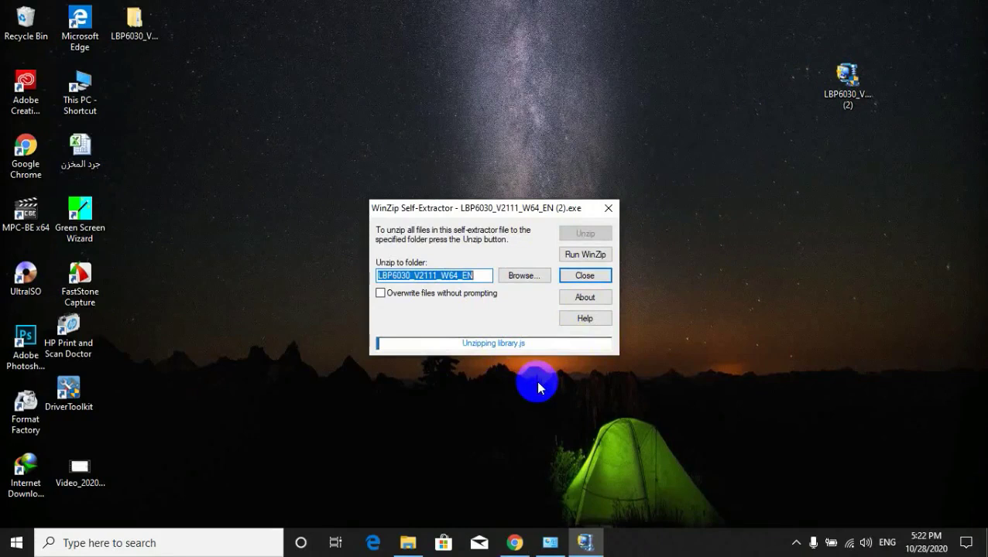
left_click(397, 338)
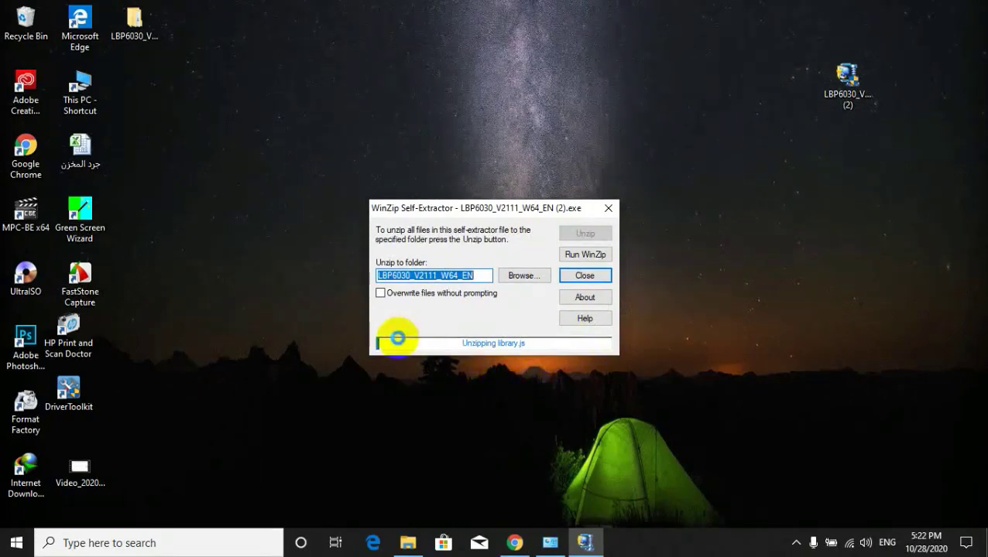
left_click(470, 338)
left_click(583, 347)
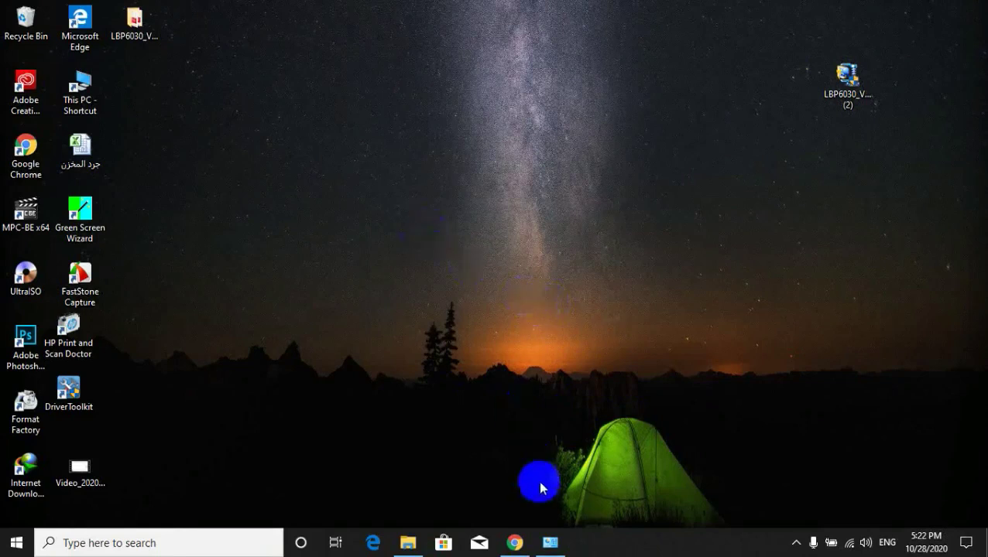
Close the open Control Panel window and move the extracted LBP6030_V2111_W64_EN folder beside the driver file on the desktop
right_click(551, 533)
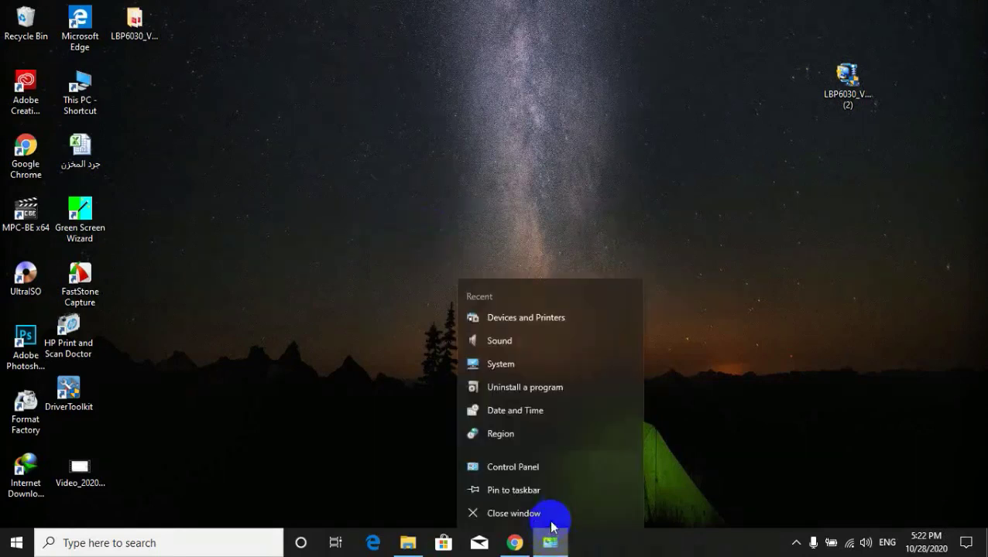
left_click(549, 512)
left_click_drag(147, 17, 732, 85)
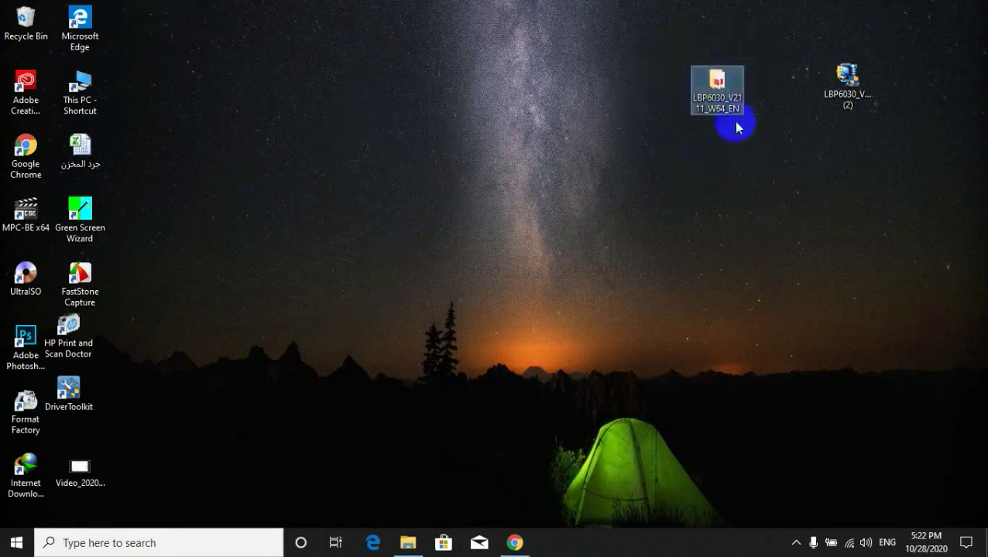
left_click(749, 158)
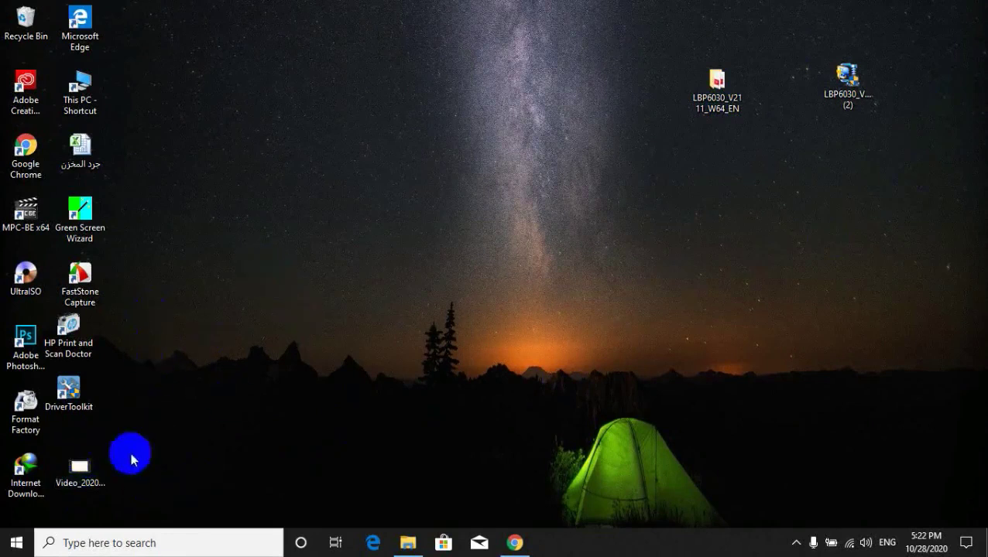
Find and open Control Panel, and go to Devices and Printers under Hardware and Sound
left_click(60, 539)
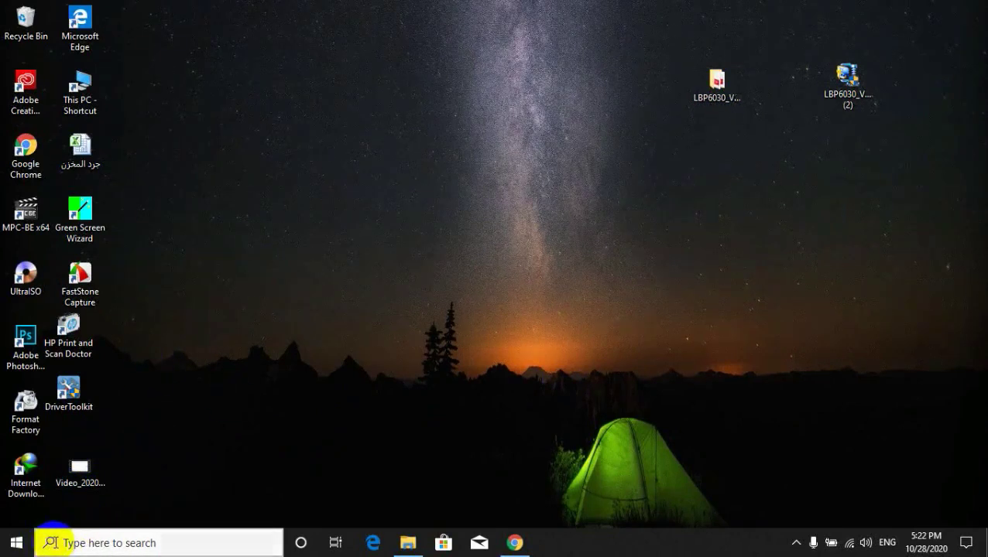
type("con")
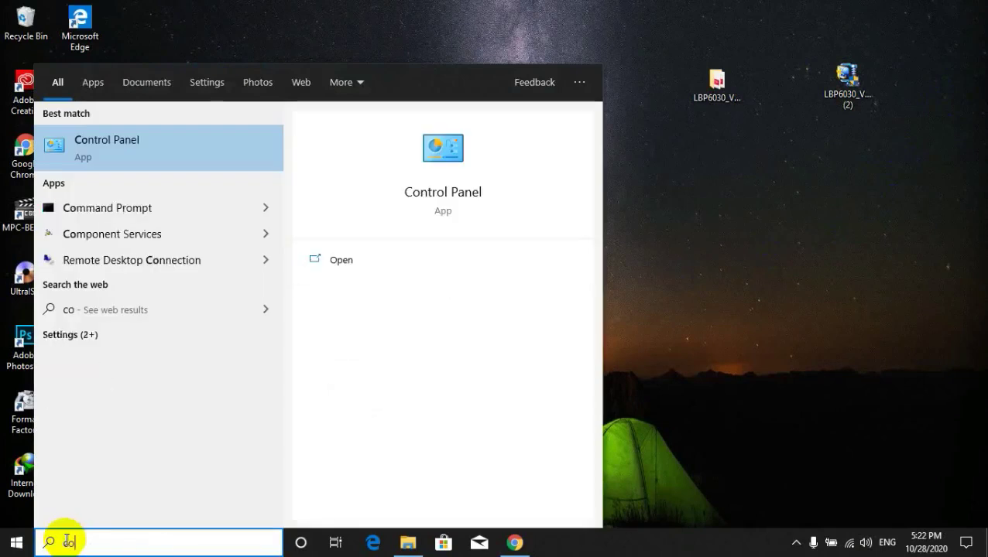
left_click(134, 143)
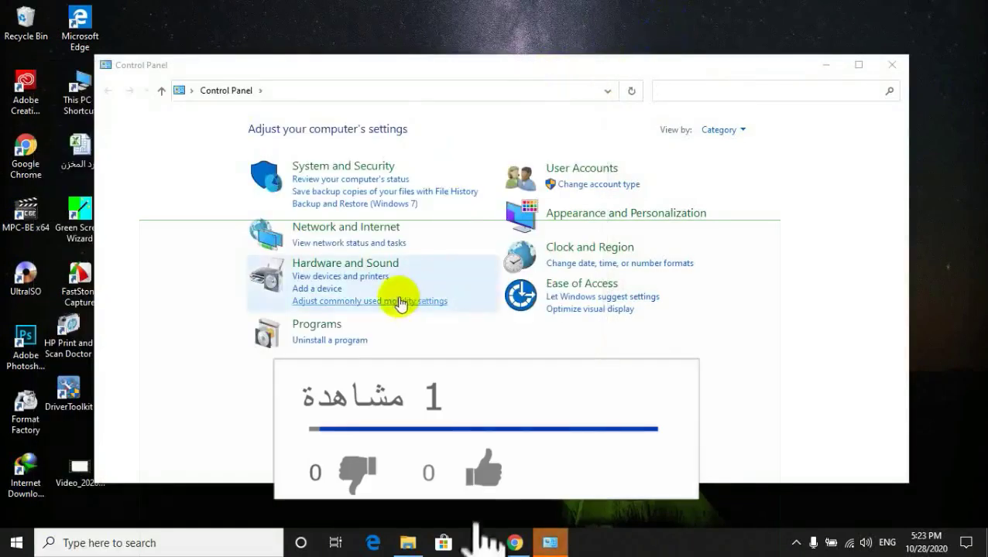
left_click(323, 263)
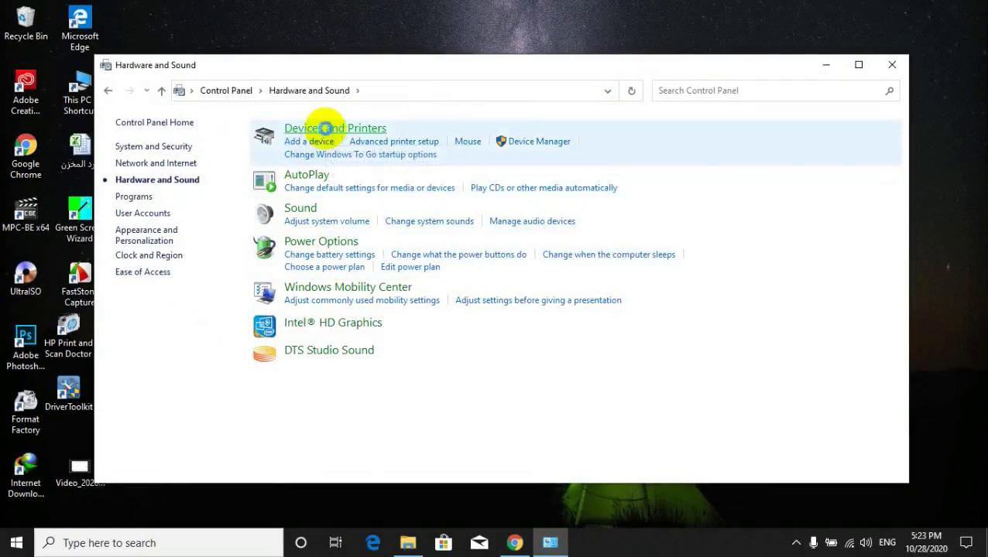
left_click(326, 129)
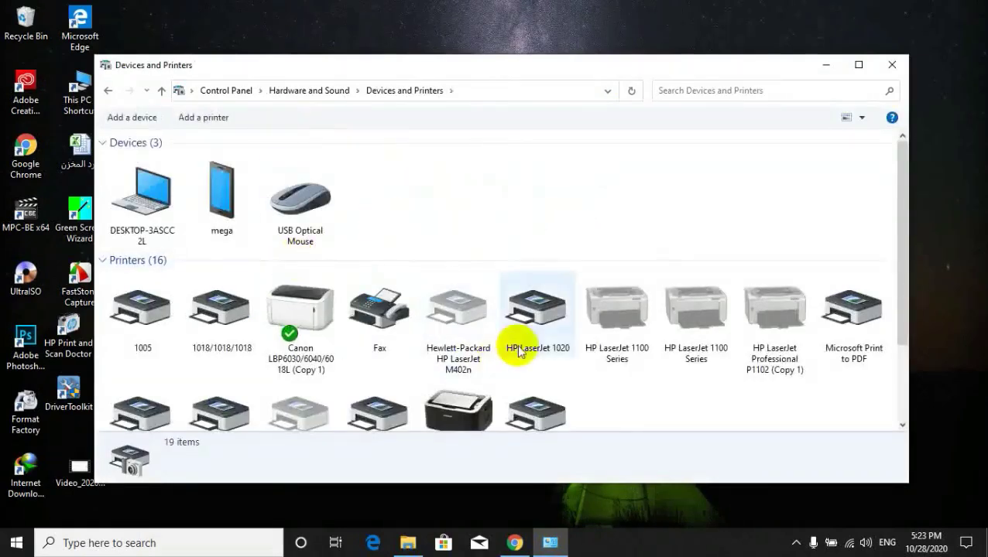
Remove the Canon LBP6030/6040/6018L (Copy 1) printer and refresh the device list
scroll(518, 352, "down", 1)
right_click(319, 258)
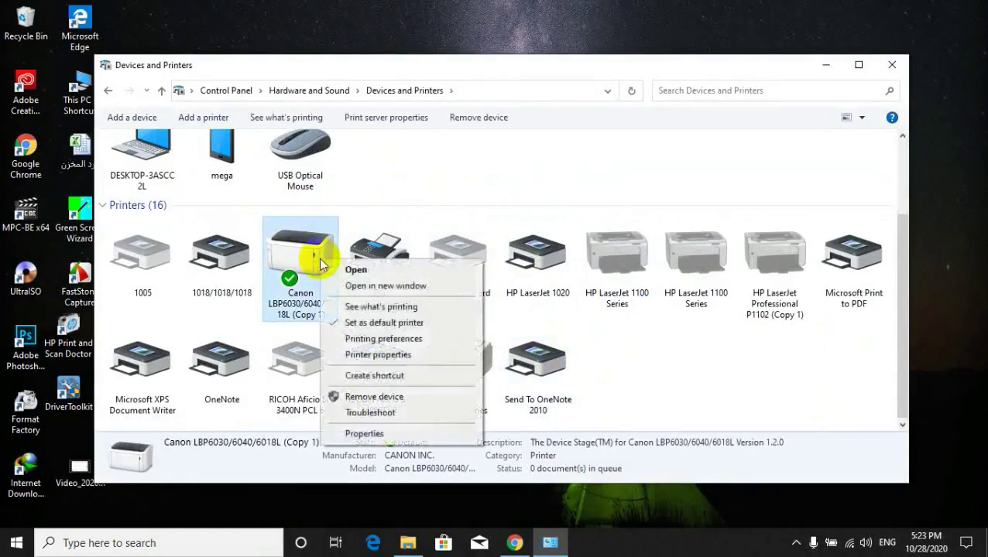
left_click(374, 397)
left_click(562, 266)
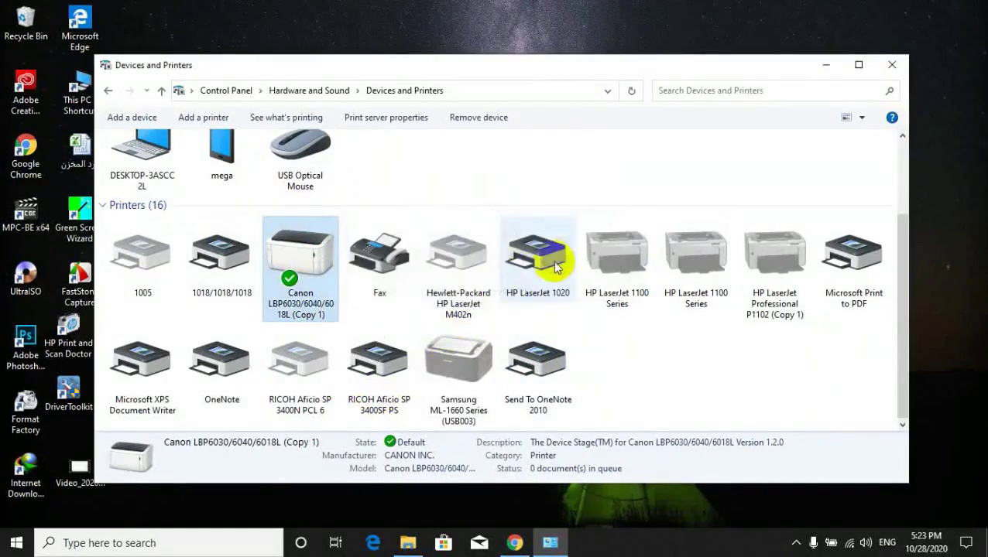
left_click(631, 92)
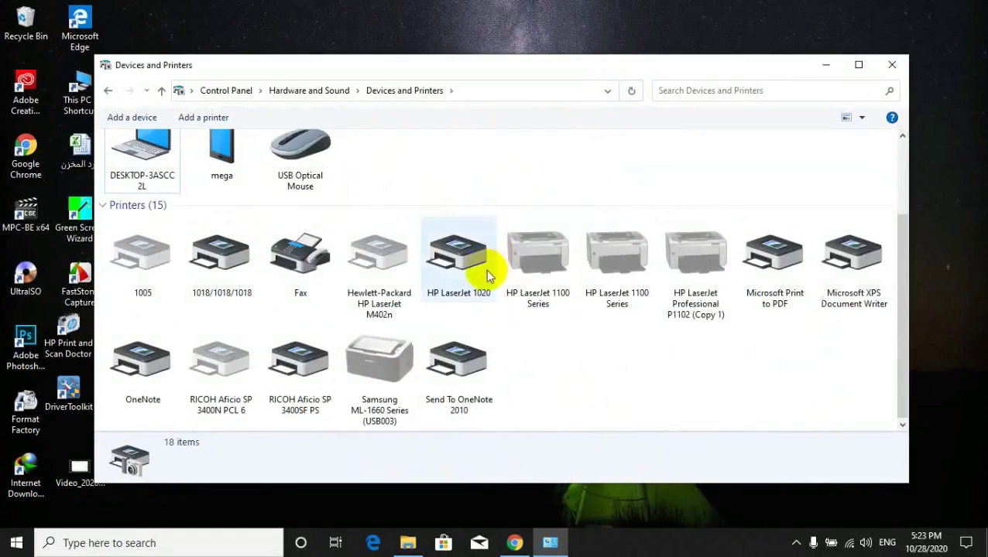
scroll(488, 283, "up", 1)
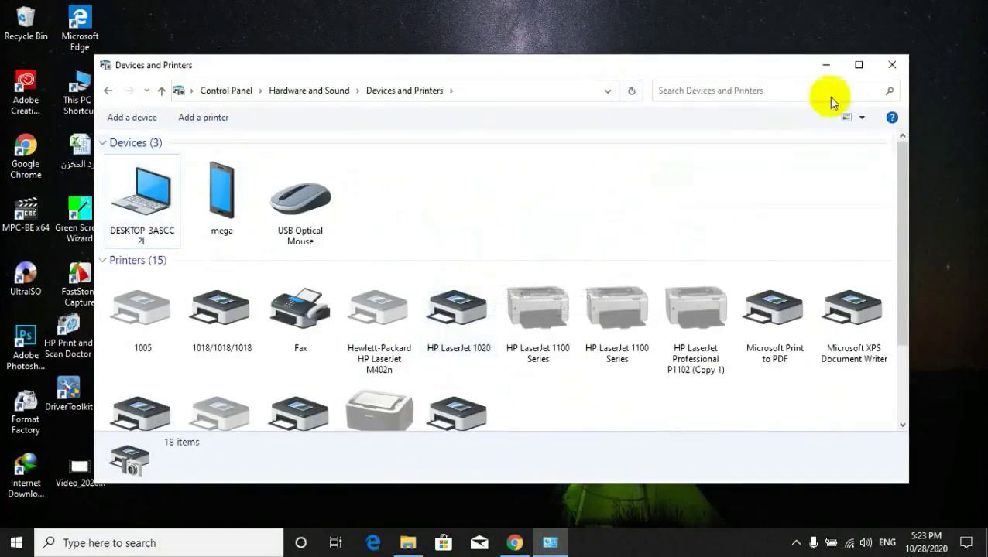
Maximize the Devices and Printers window and start adding an unlisted local printer with manual settings, continuing to the port selection
left_click(861, 63)
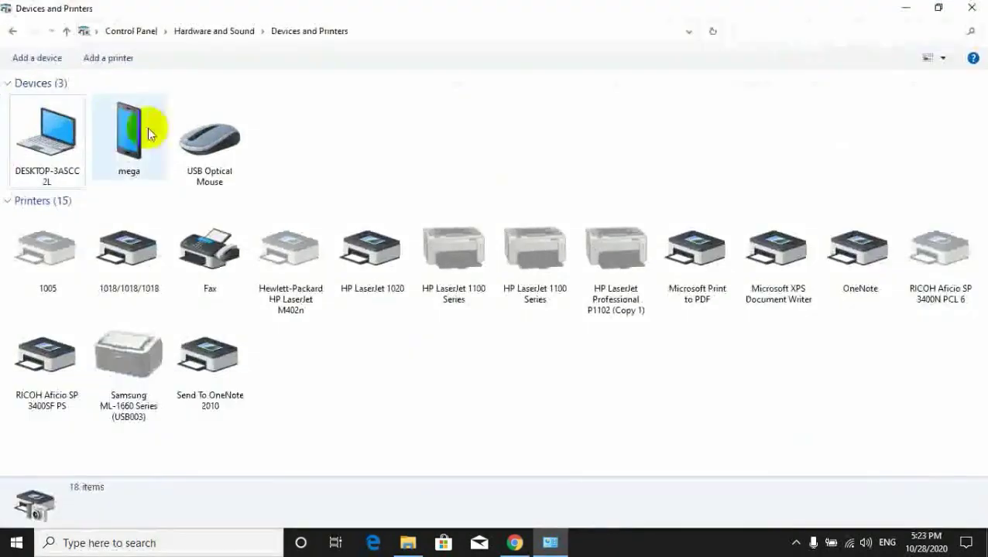
left_click(99, 60)
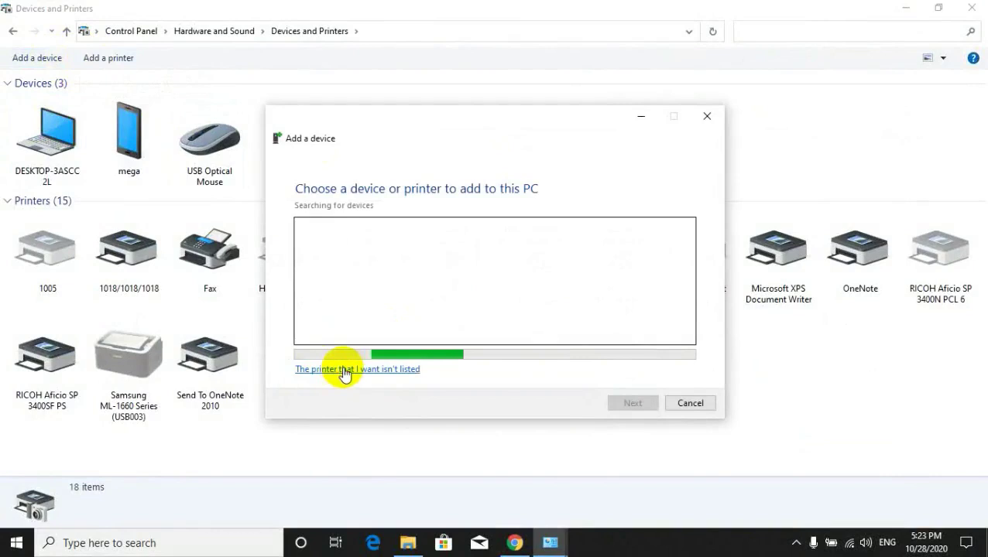
left_click(344, 372)
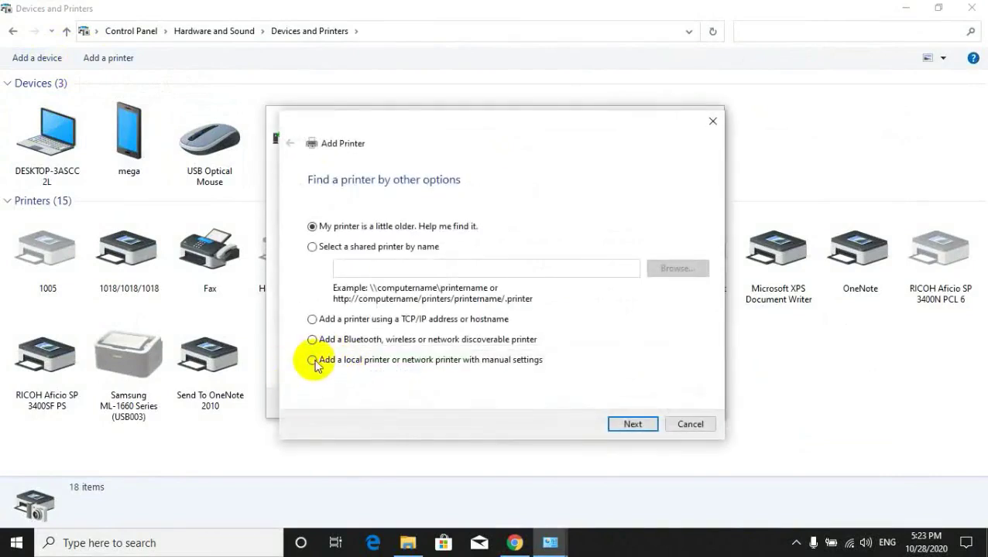
left_click(312, 360)
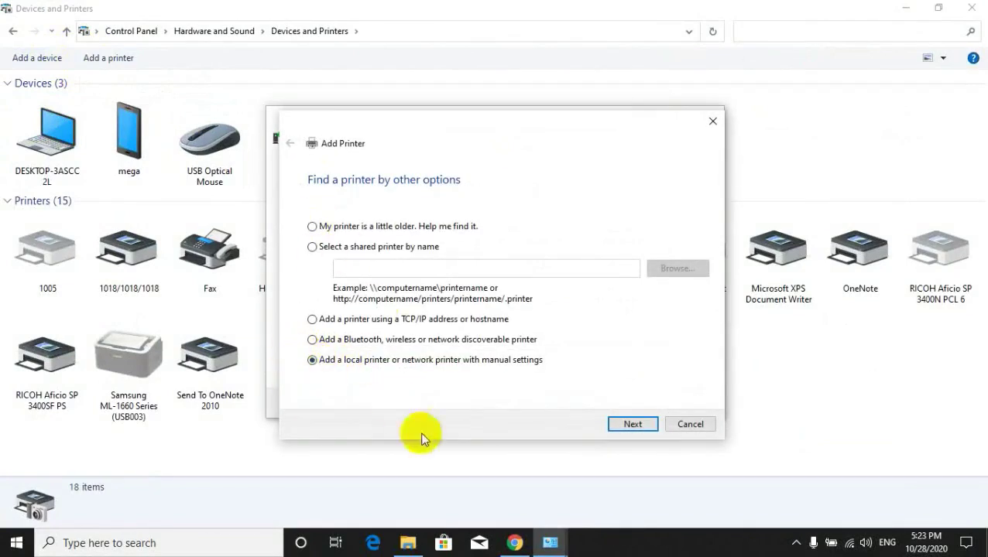
left_click(632, 424)
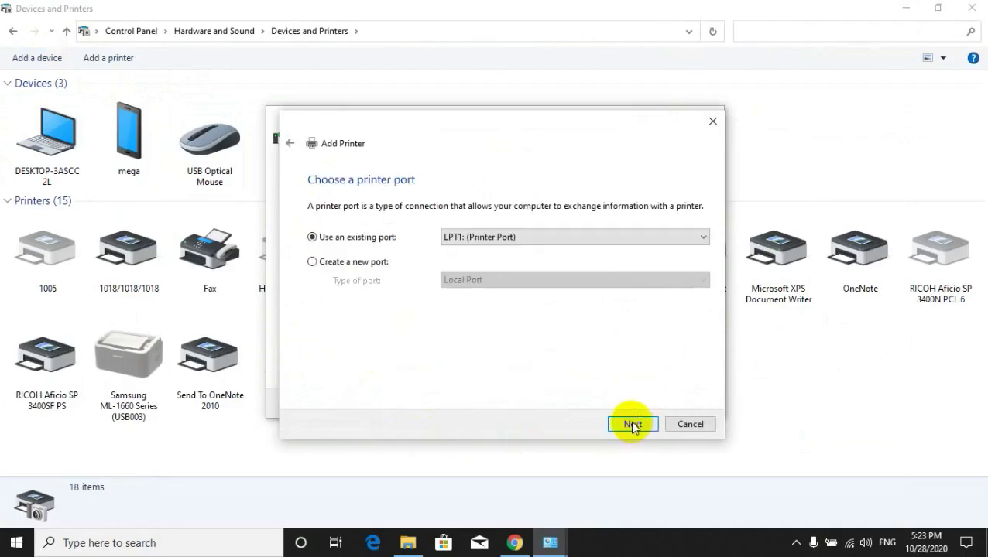
Keep the existing LPT1 printer port and choose to install the driver from disk, browsing to the desktop for its files
left_click(632, 424)
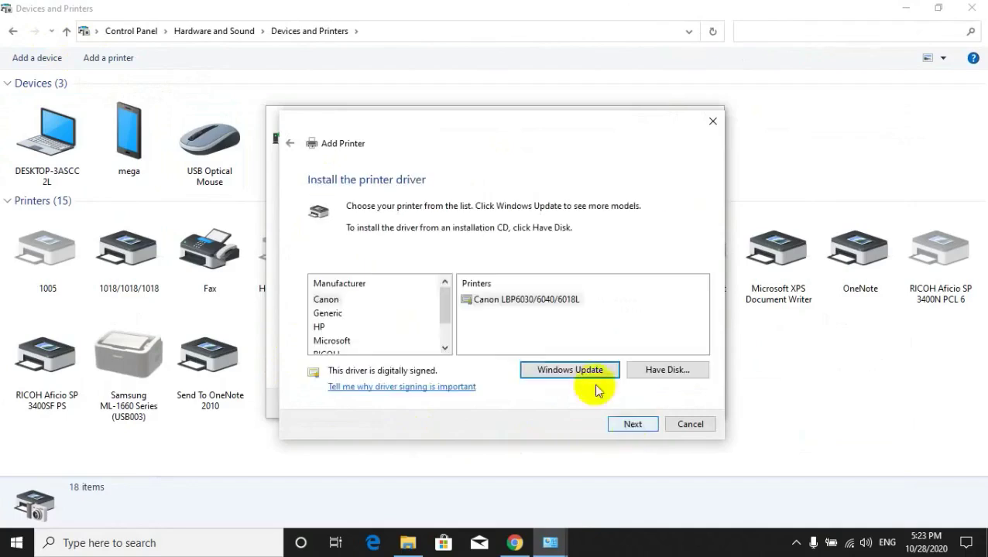
left_click(660, 374)
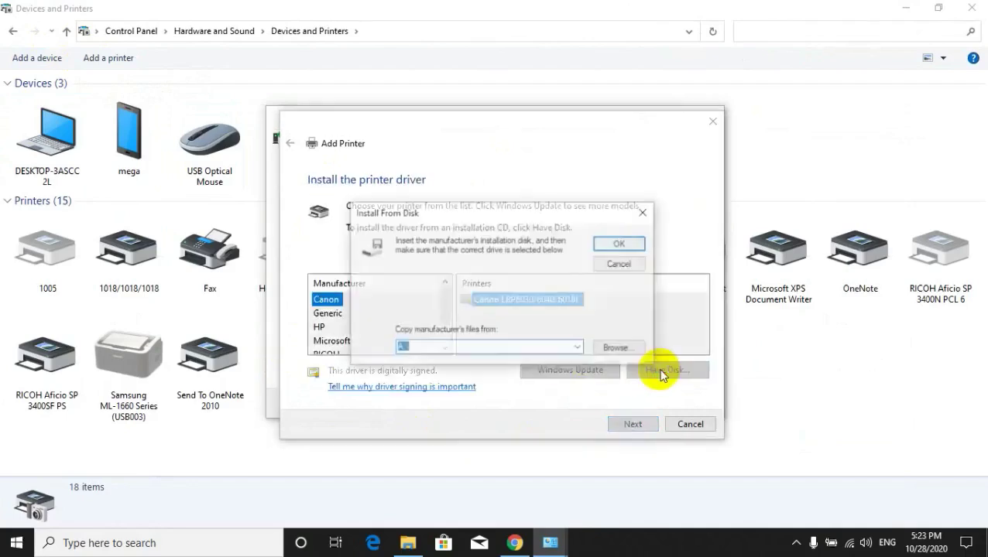
left_click(614, 348)
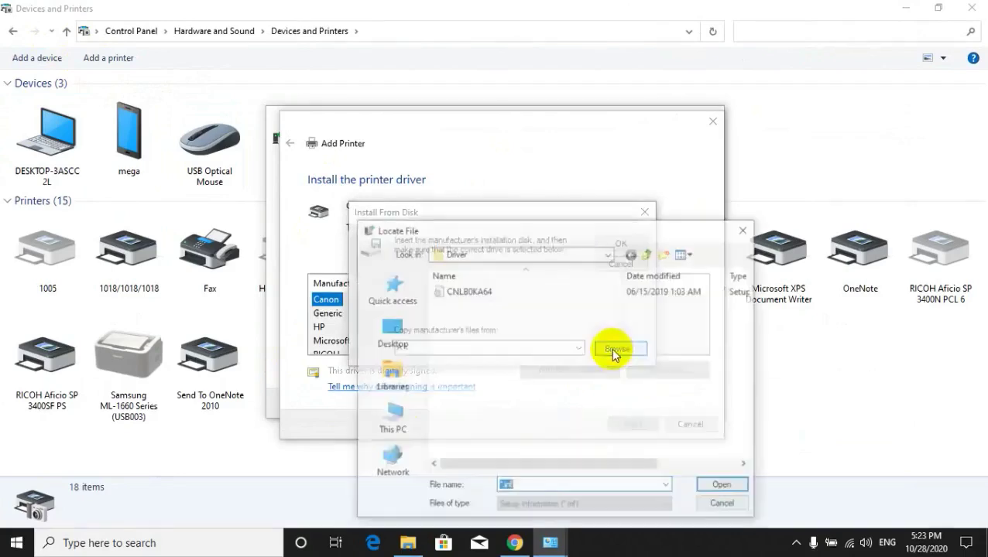
left_click(389, 332)
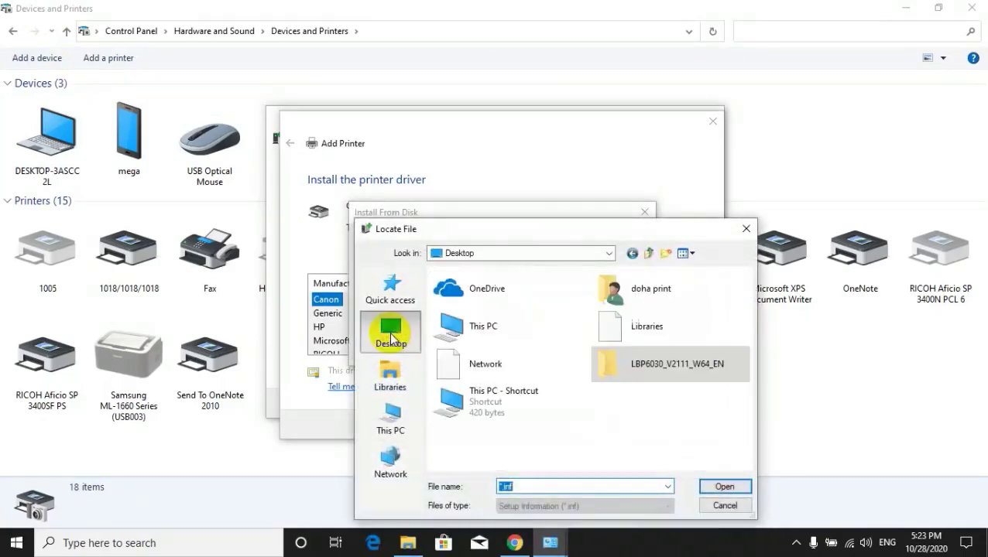
Load the CNLB0KA64 setup file from the x64 Driver folder under UFRII in LBP6030_V2111_W64_EN as the driver source
double_click(639, 367)
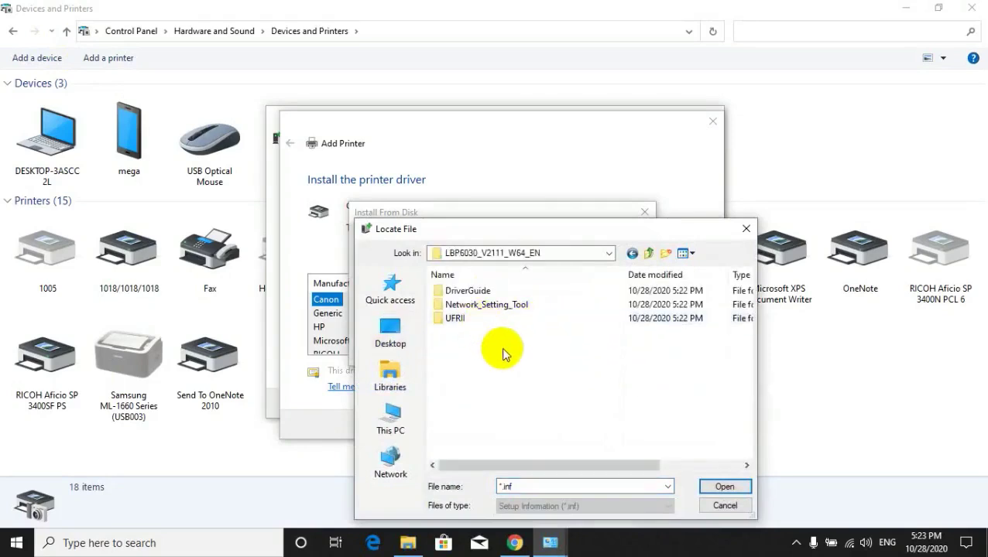
double_click(456, 320)
double_click(453, 292)
double_click(451, 293)
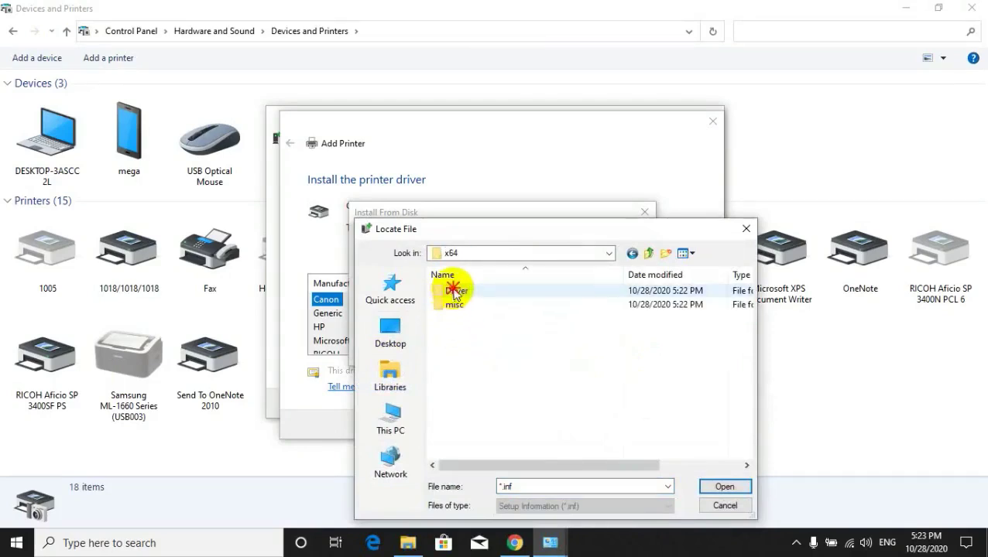
double_click(454, 292)
double_click(456, 292)
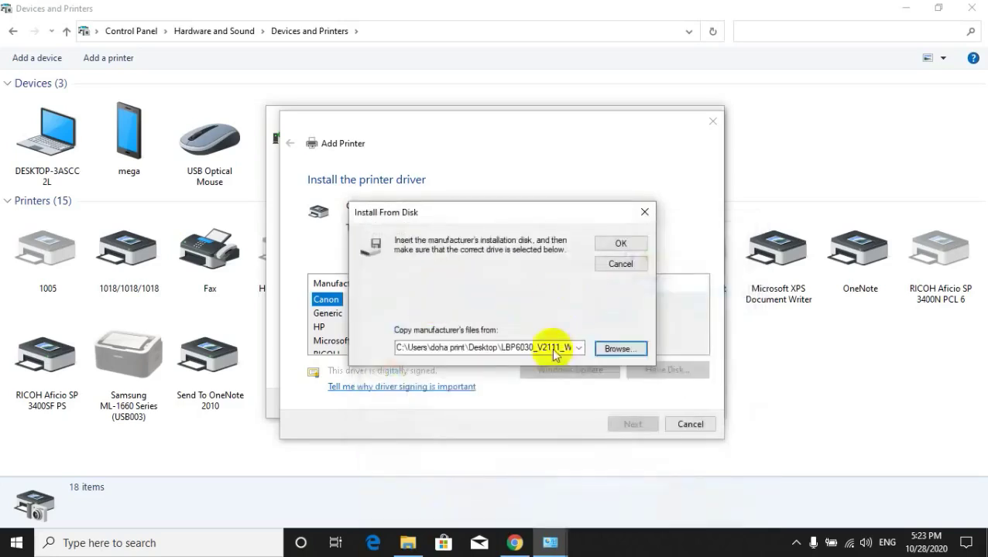
left_click(632, 248)
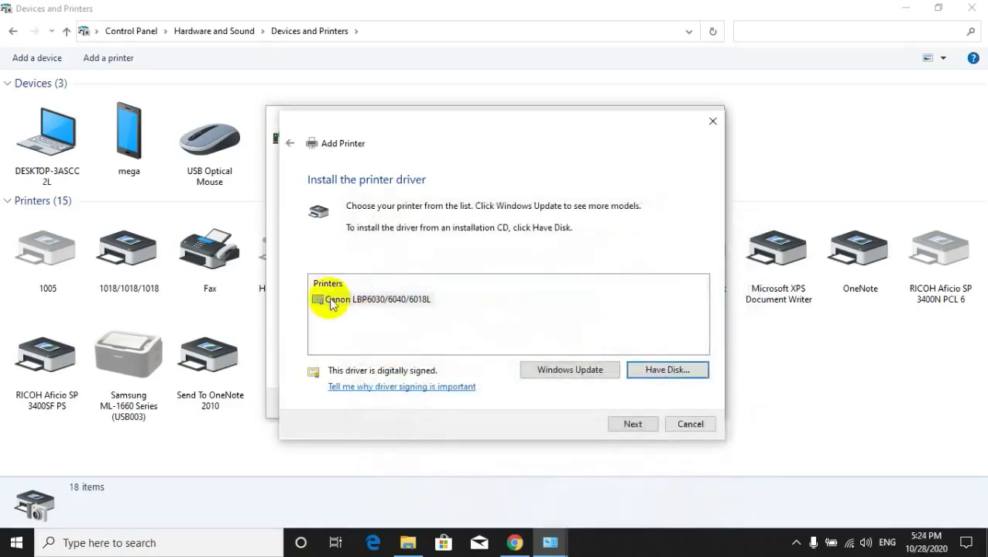
Install the Canon LBP6030/6040/6018L driver, replacing the current driver and accepting the suggested printer name
left_click(343, 320)
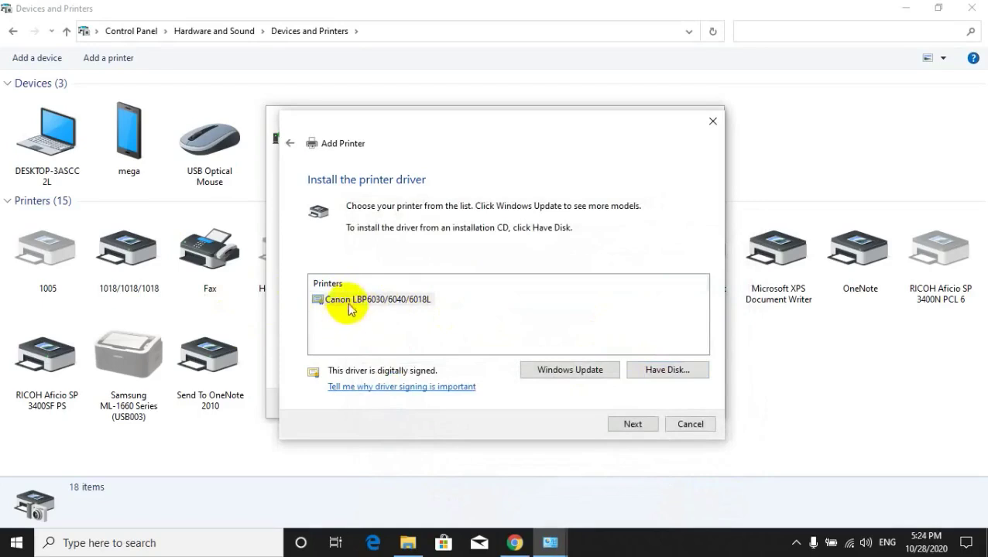
left_click(349, 304)
left_click(630, 425)
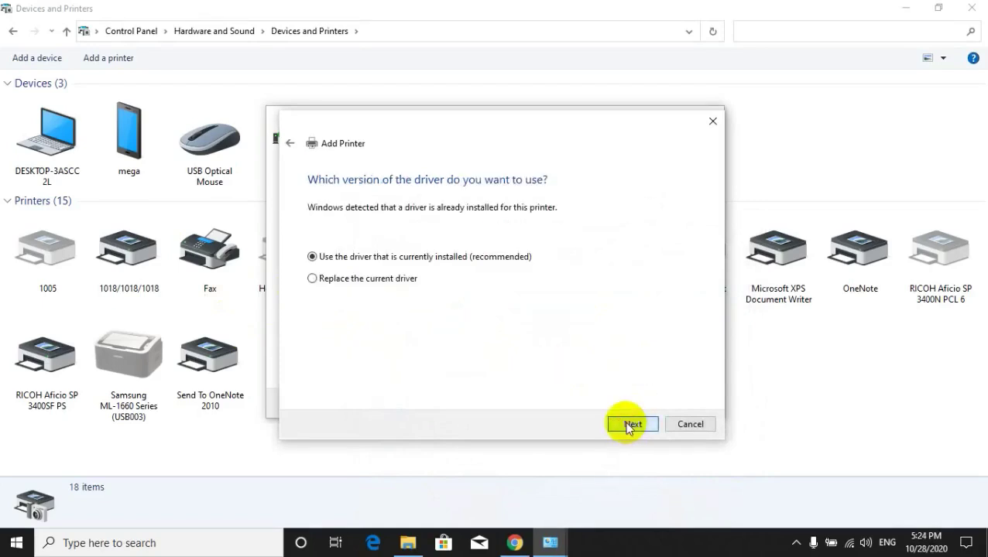
left_click(313, 278)
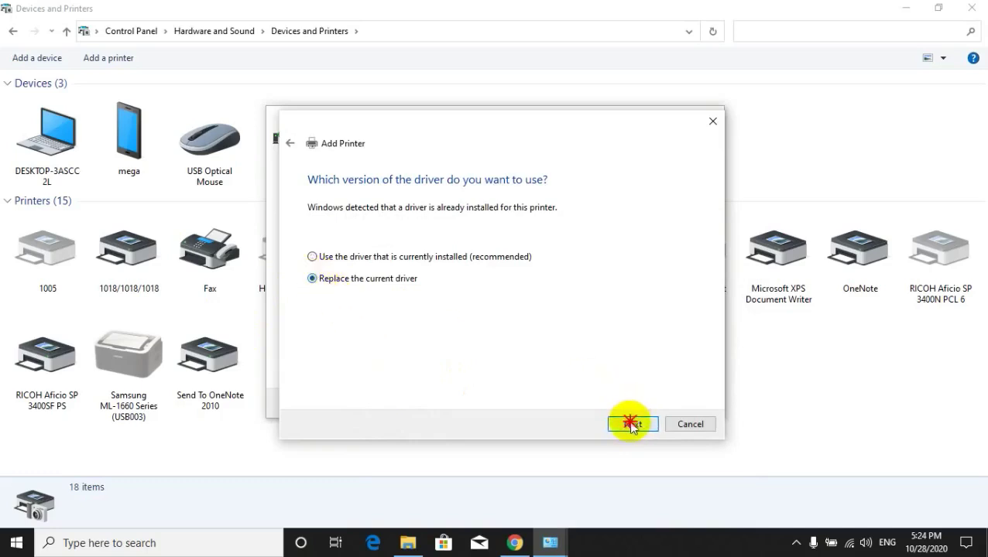
left_click(630, 425)
left_click(625, 427)
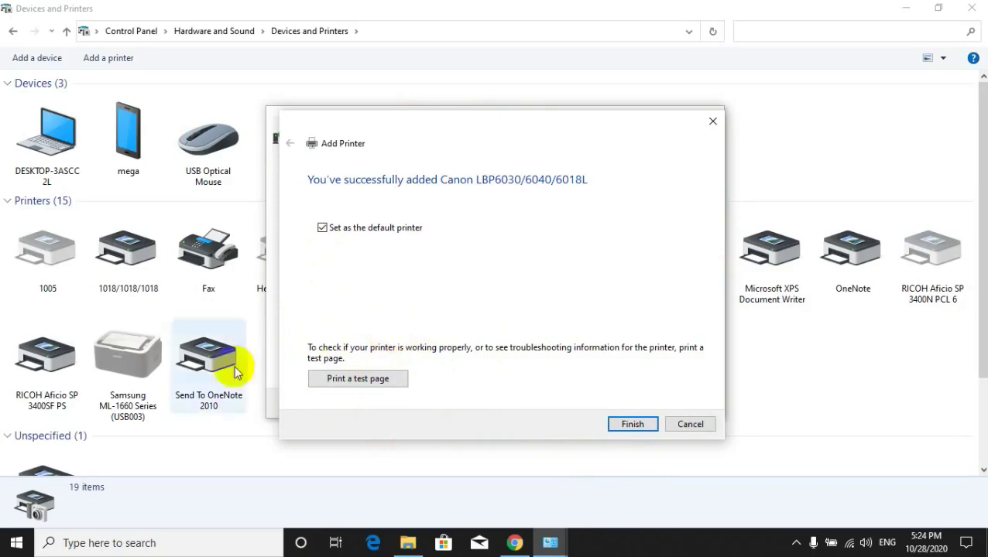
Print a test page on the added printer, dismiss the messages and close the Add Printer wizard
left_click(358, 379)
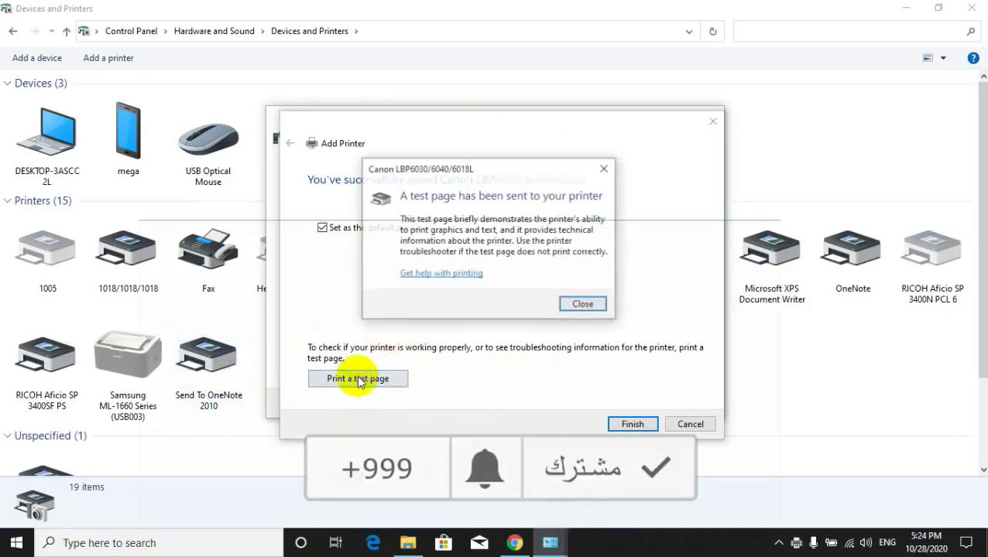
left_click(586, 305)
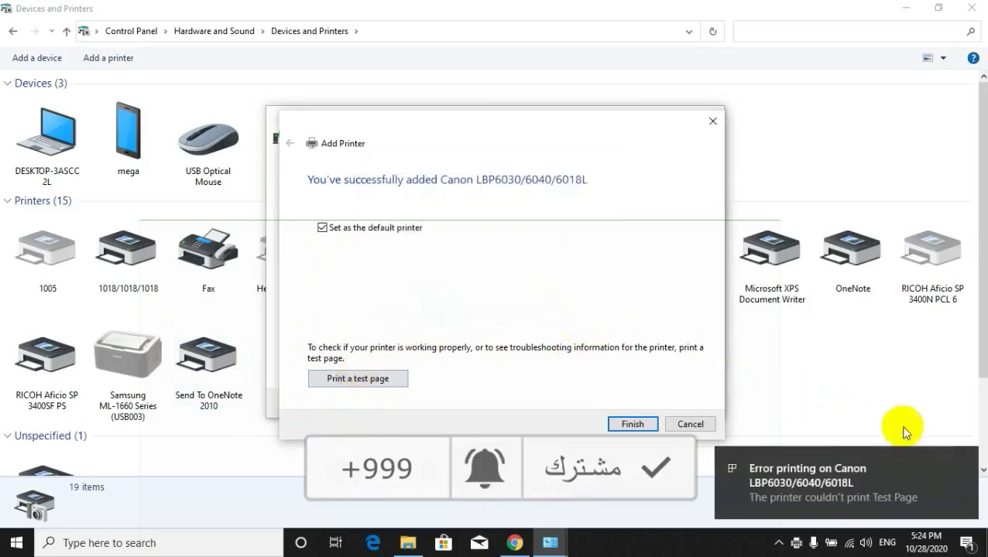
left_click(963, 460)
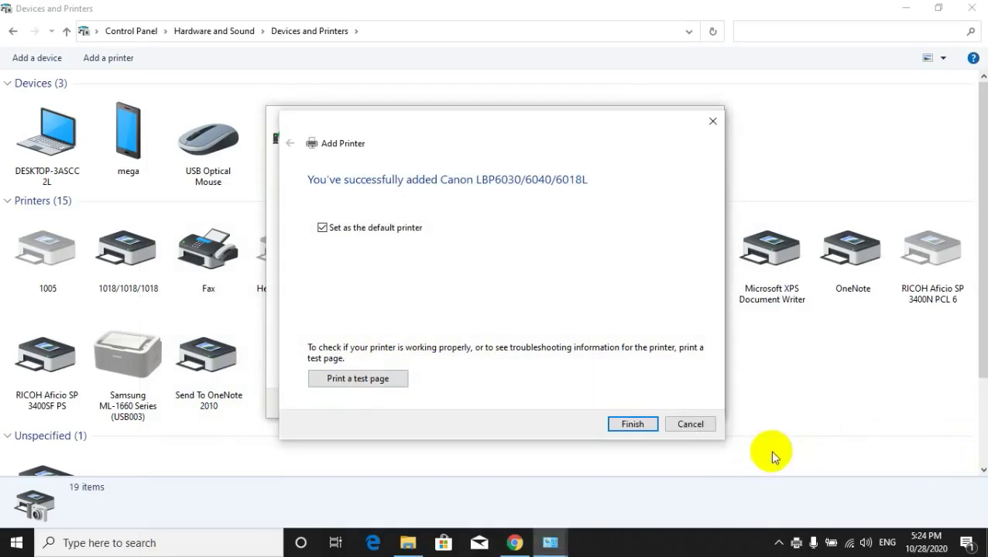
left_click(699, 424)
Refresh the device list, set the Canon LBP6030/6040/6018L as the default printer and close Devices and Printers
scroll(388, 325, "down", 1)
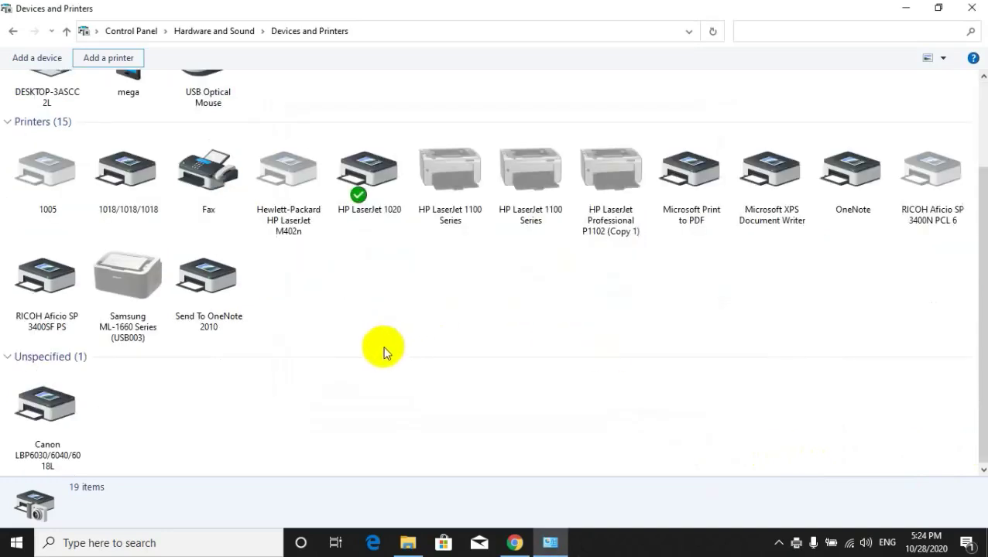
scroll(624, 279, "up", 1)
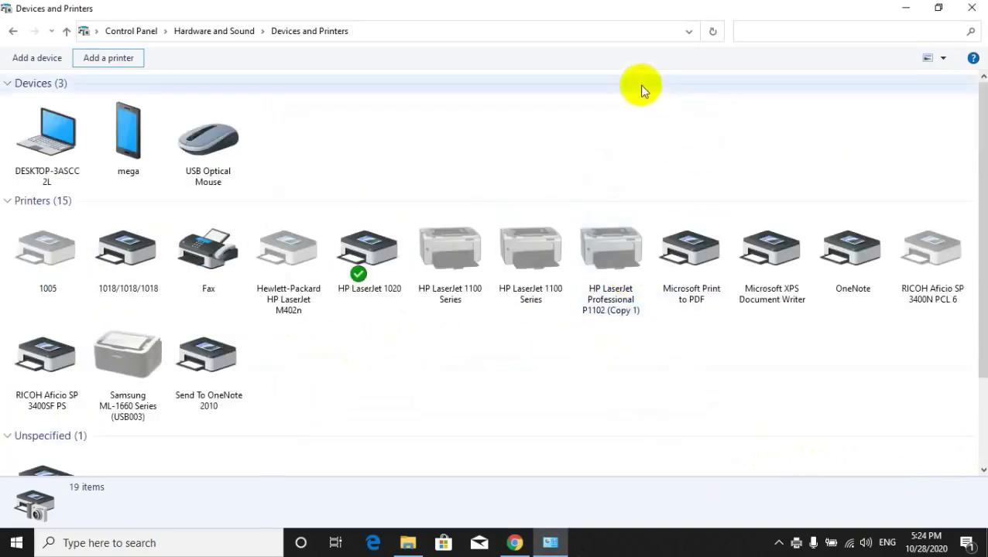
left_click(713, 34)
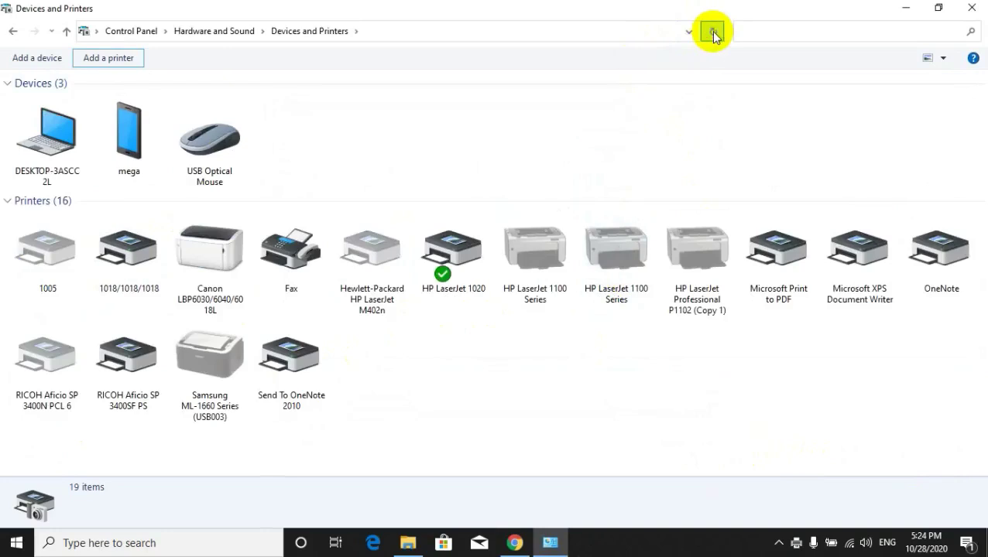
right_click(204, 250)
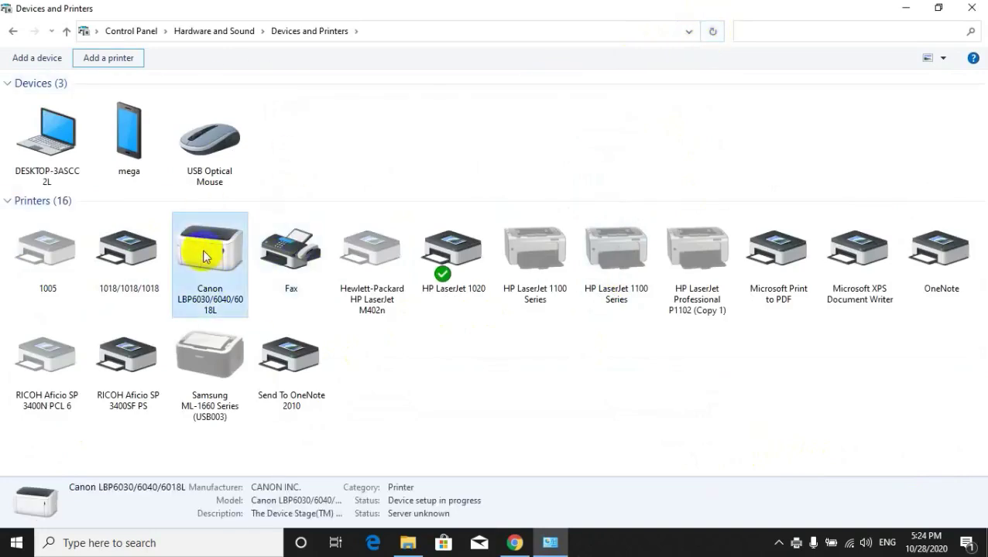
left_click(239, 315)
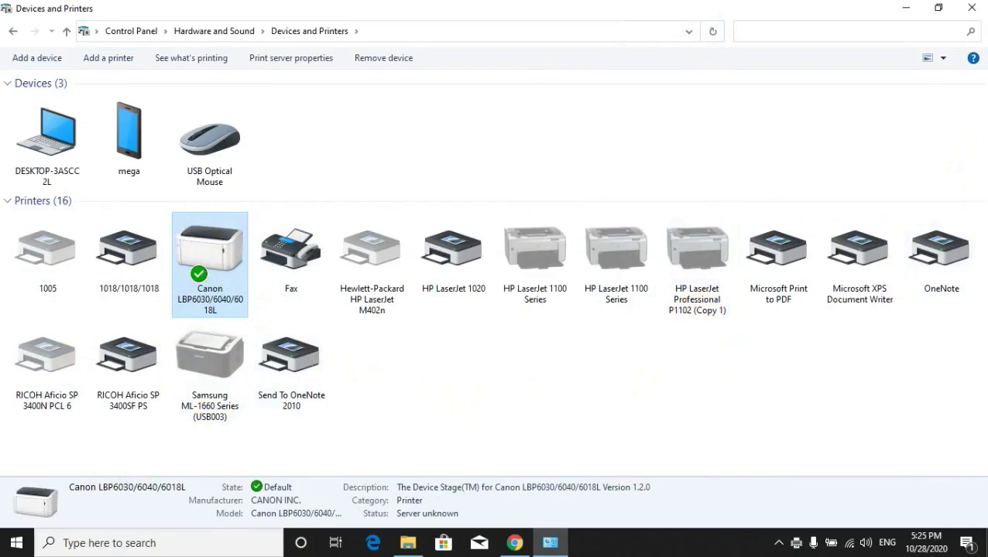
left_click(972, 9)
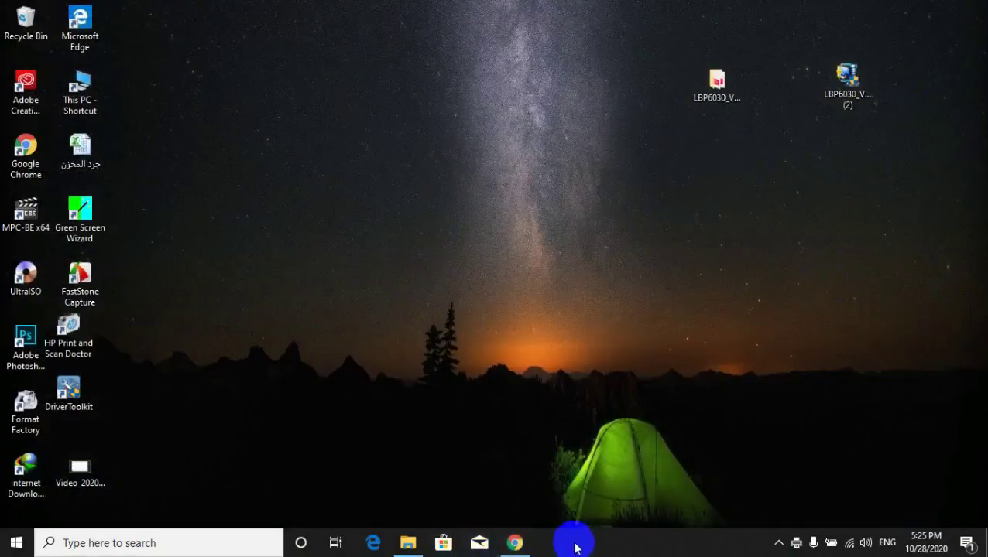